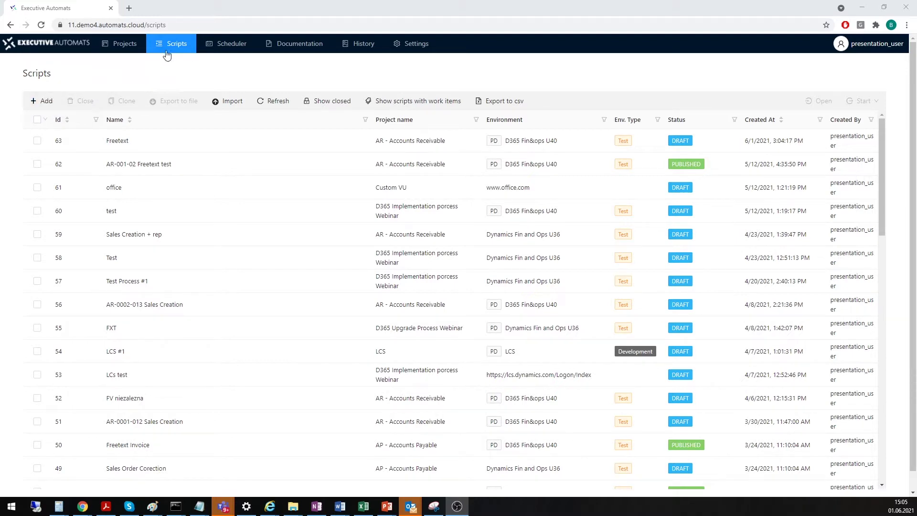
# - Create a new script named Freetext in the AR - Accounts Receivable project
pyautogui.click(47, 103)
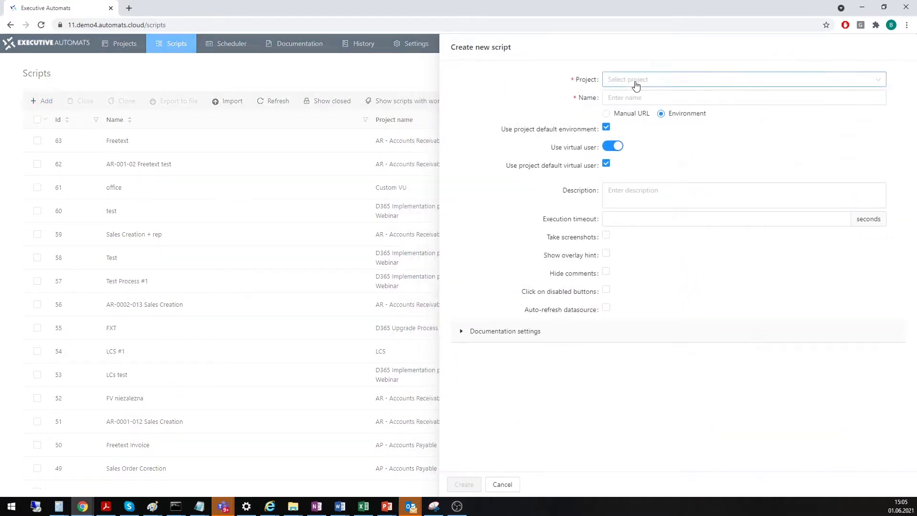
pyautogui.click(636, 85)
pyautogui.click(650, 172)
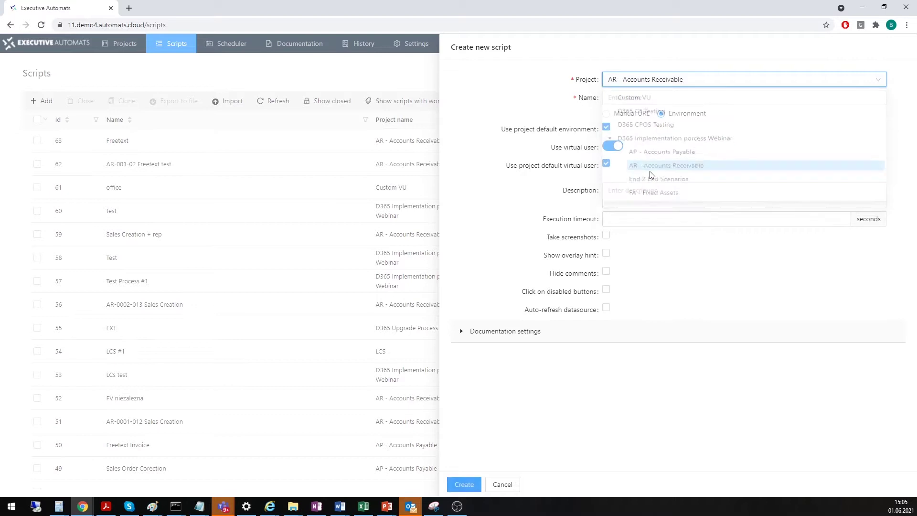
pyautogui.click(638, 98)
pyautogui.write('Freetext')
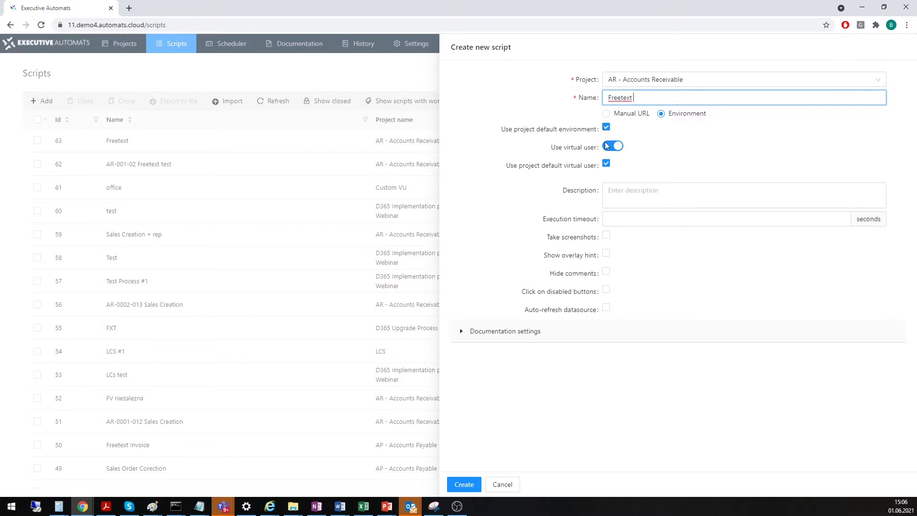
pyautogui.click(464, 484)
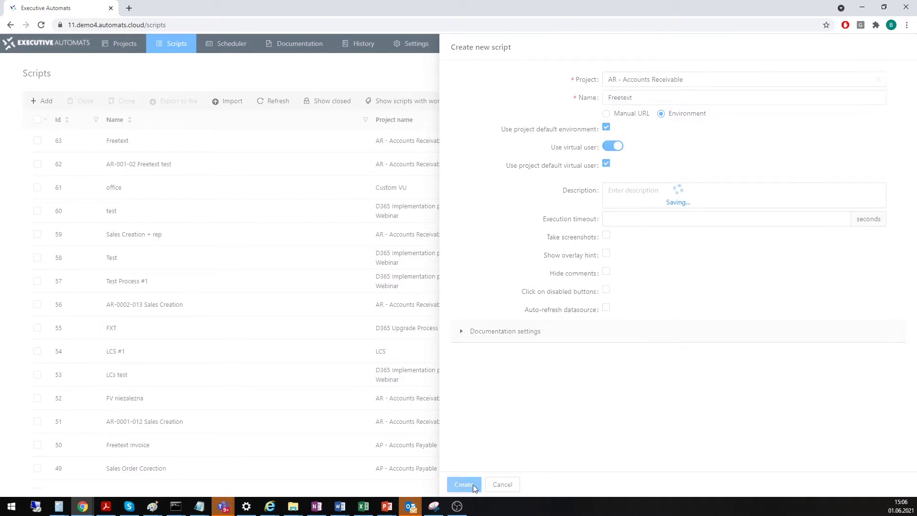
# - Launch the script recorder in Advanced mode, in the current window with the recorder positioned on the left side
pyautogui.click(880, 108)
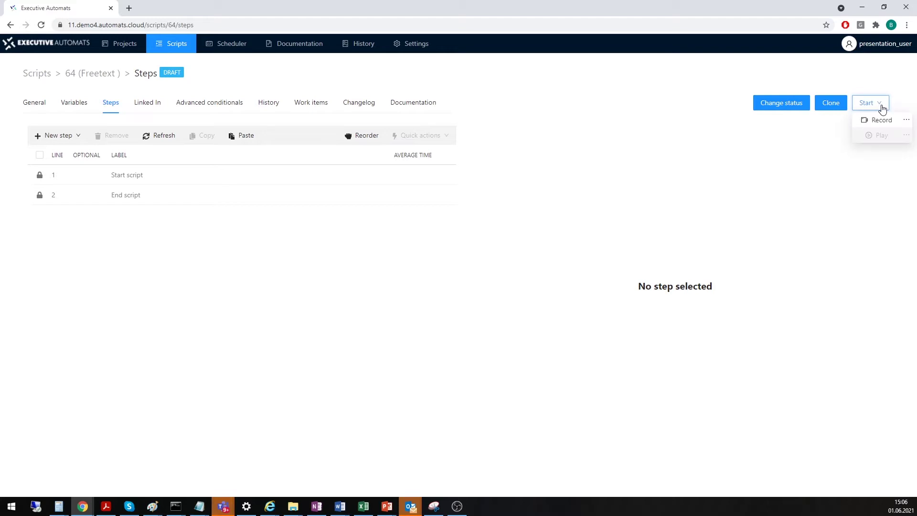
pyautogui.click(910, 121)
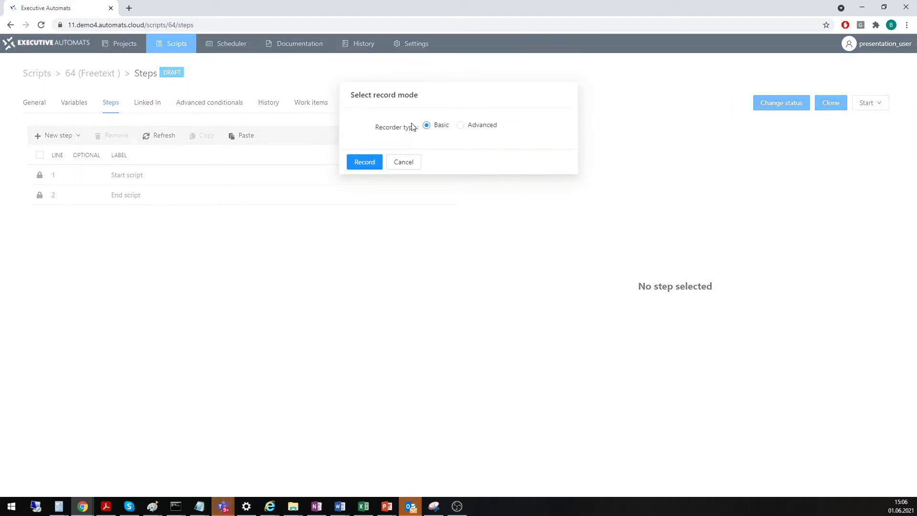
pyautogui.click(472, 125)
pyautogui.click(453, 145)
pyautogui.click(440, 165)
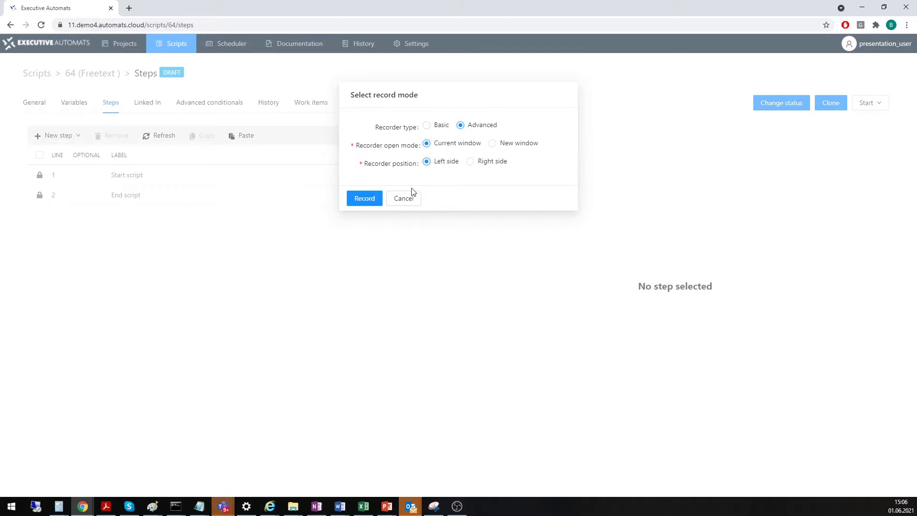
pyautogui.click(373, 199)
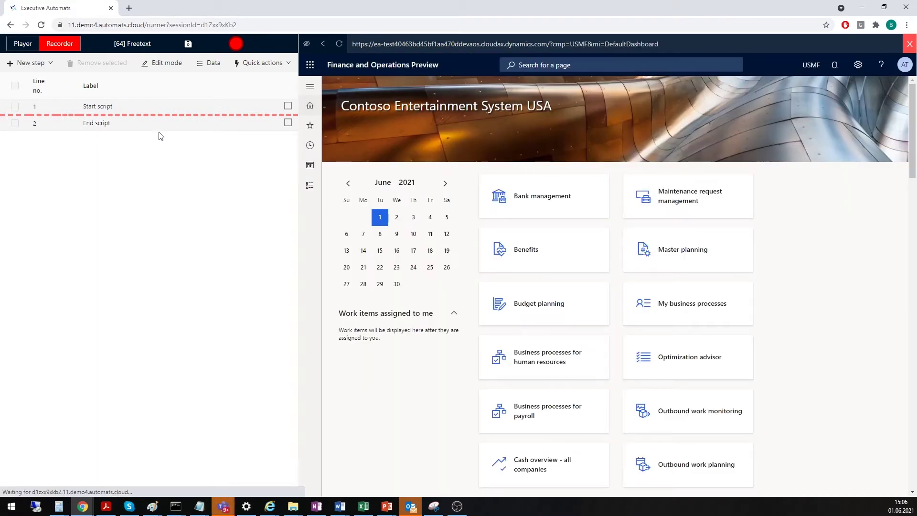
# - Start recording, open All free text invoices under Accounts receivable, and create a new free text invoice
pyautogui.click(236, 47)
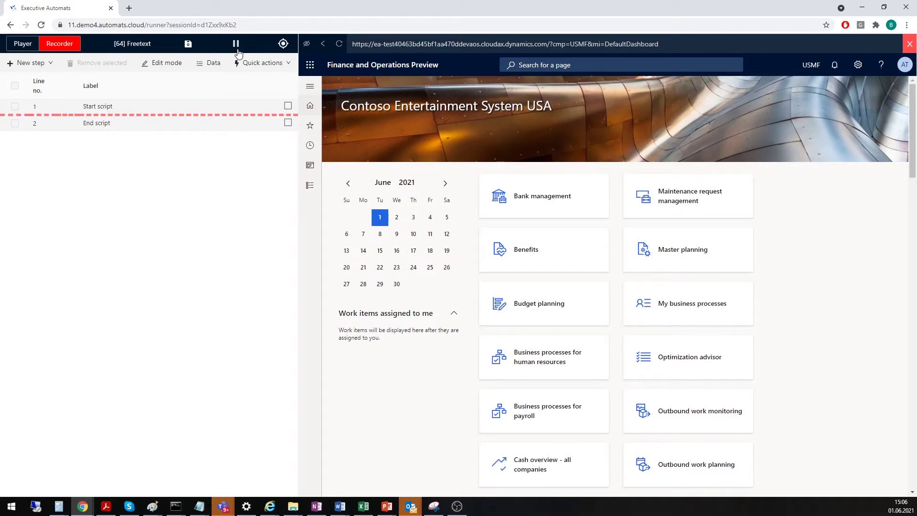
pyautogui.click(311, 185)
pyautogui.click(354, 232)
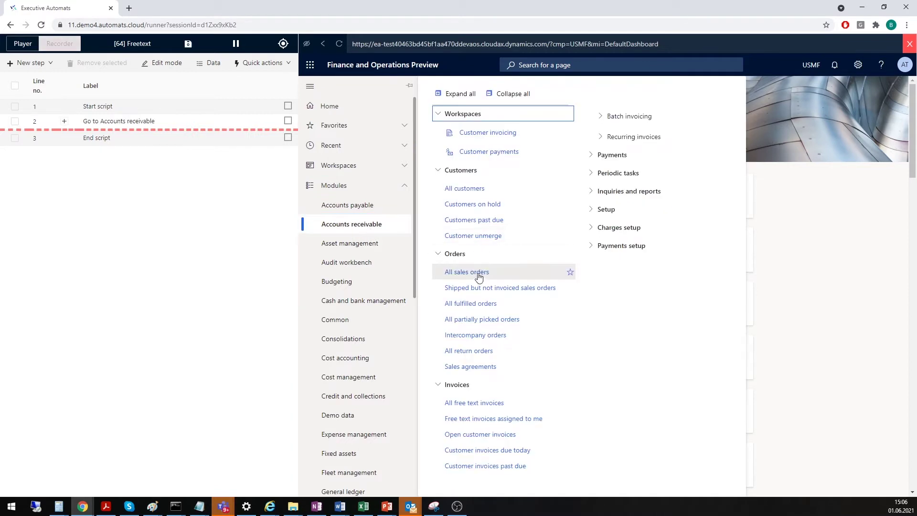
pyautogui.click(486, 404)
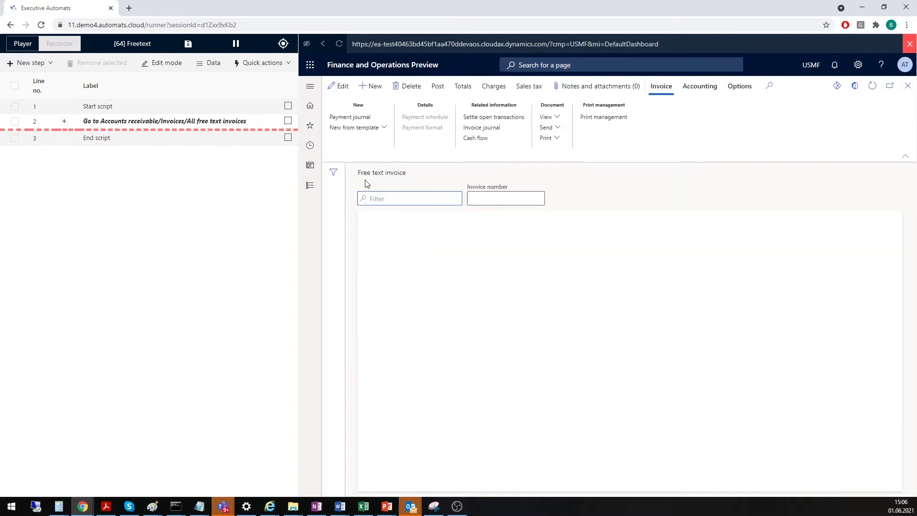
pyautogui.click(376, 90)
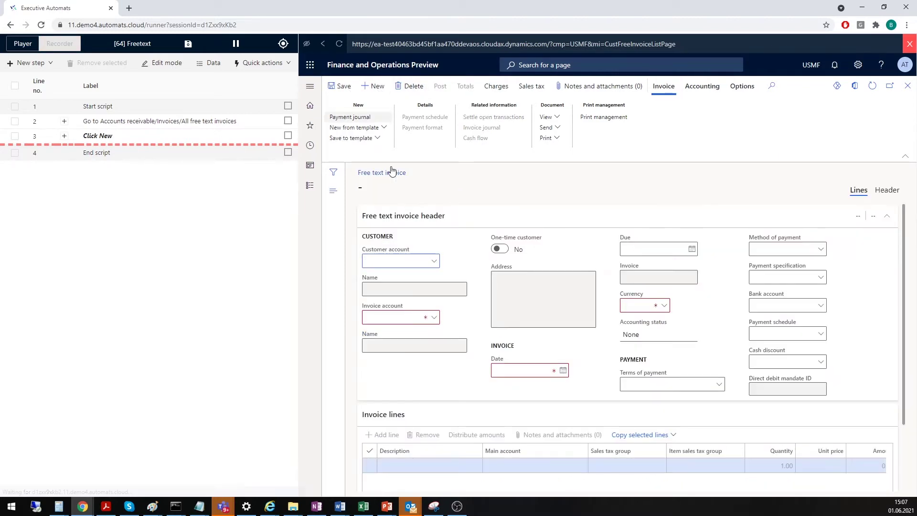
# - Record choosing customer Contoso Retail Los Angeles and filling the invoice line with main account Bank Account - CAD and unit price 565
pyautogui.click(435, 264)
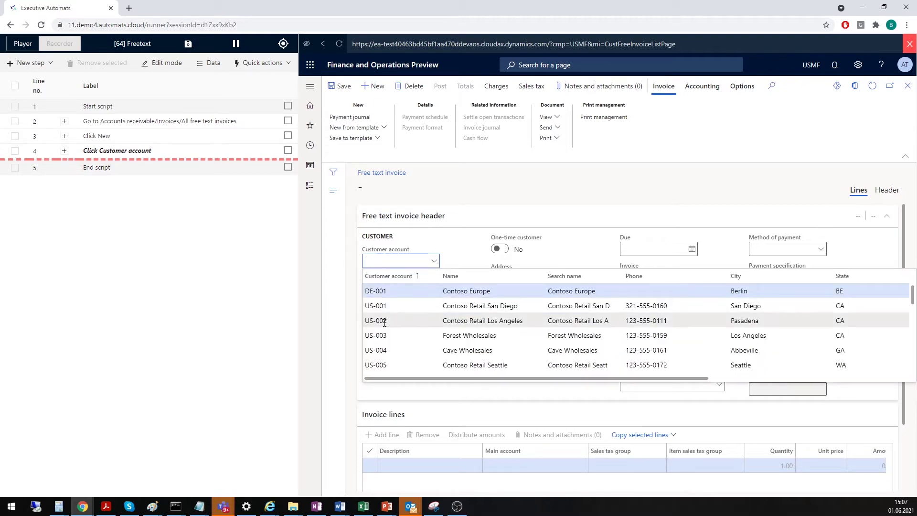
pyautogui.click(388, 322)
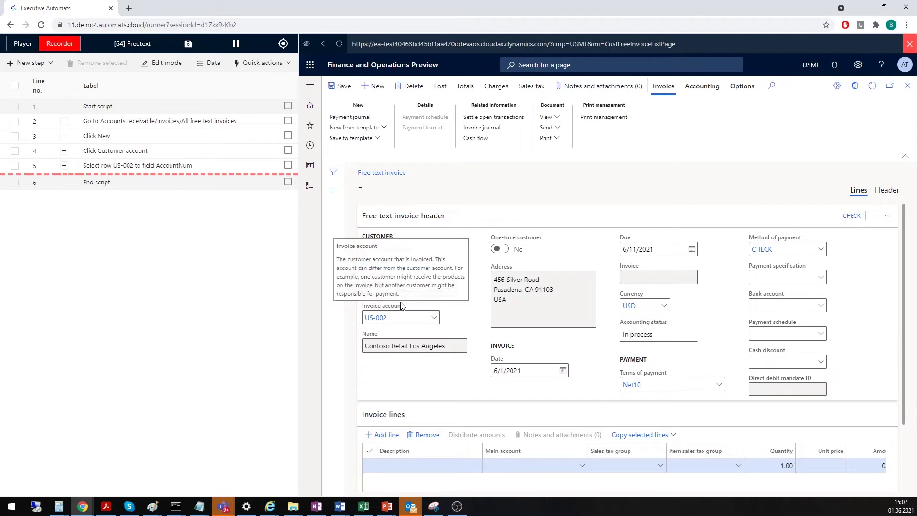
pyautogui.click(580, 467)
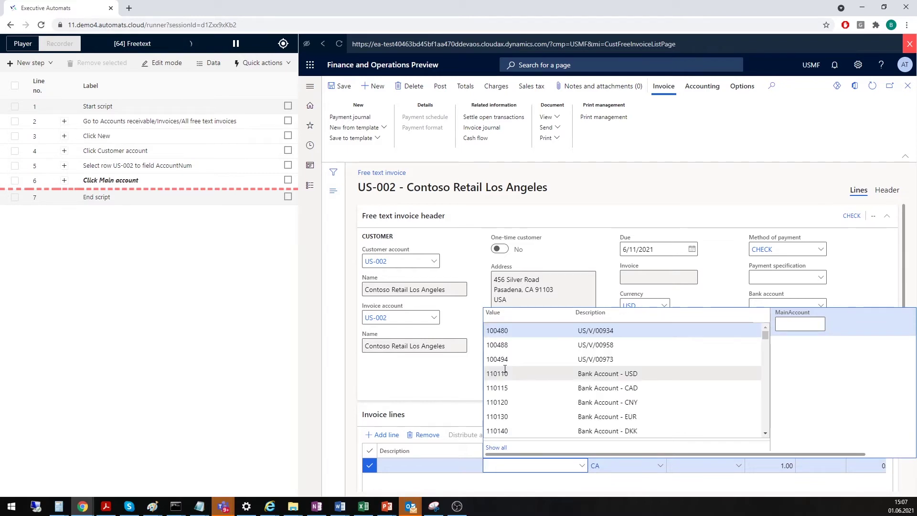
pyautogui.click(500, 388)
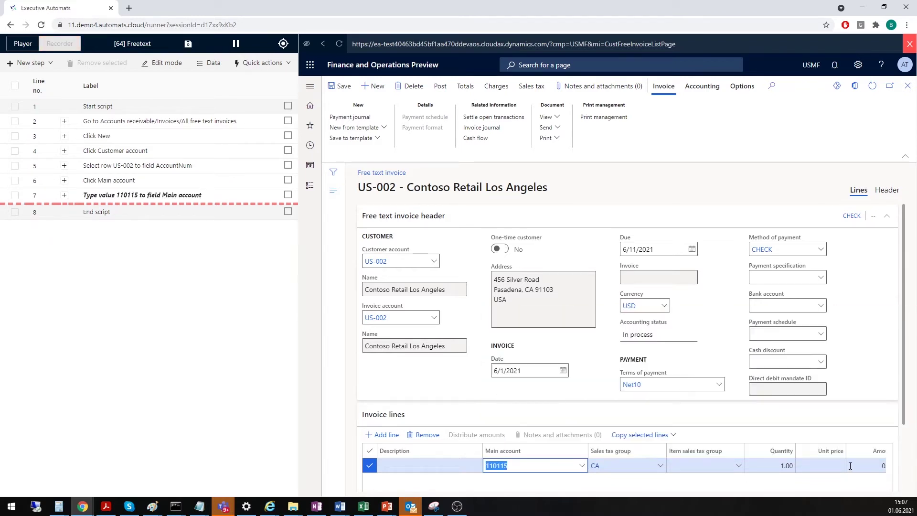
pyautogui.click(831, 466)
pyautogui.write('565')
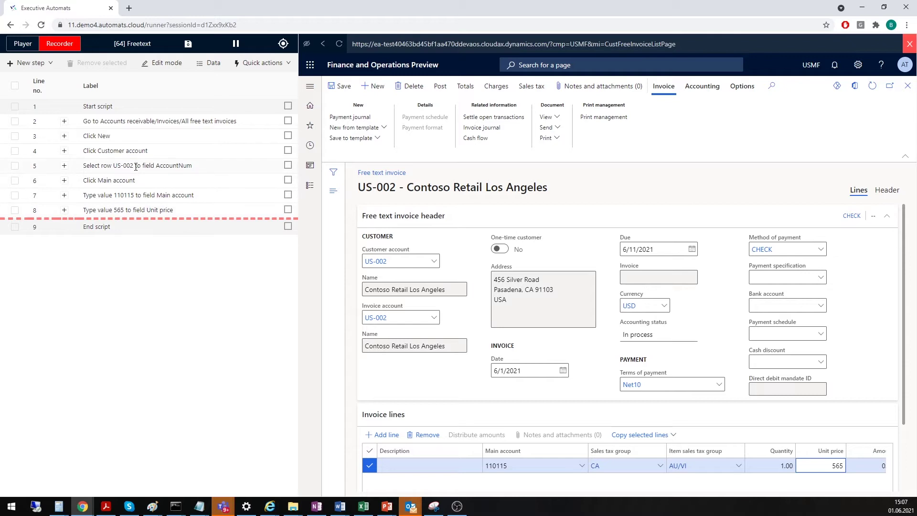
# - Change the recorded AccountNum selection to the Contoso Retail Seattle customer account, save it, and play back the script
pyautogui.click(64, 166)
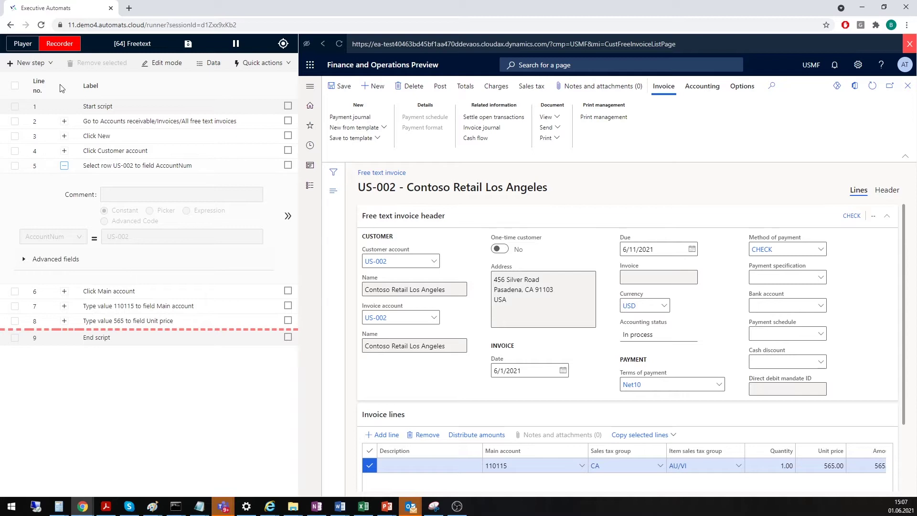
pyautogui.click(165, 63)
pyautogui.click(144, 234)
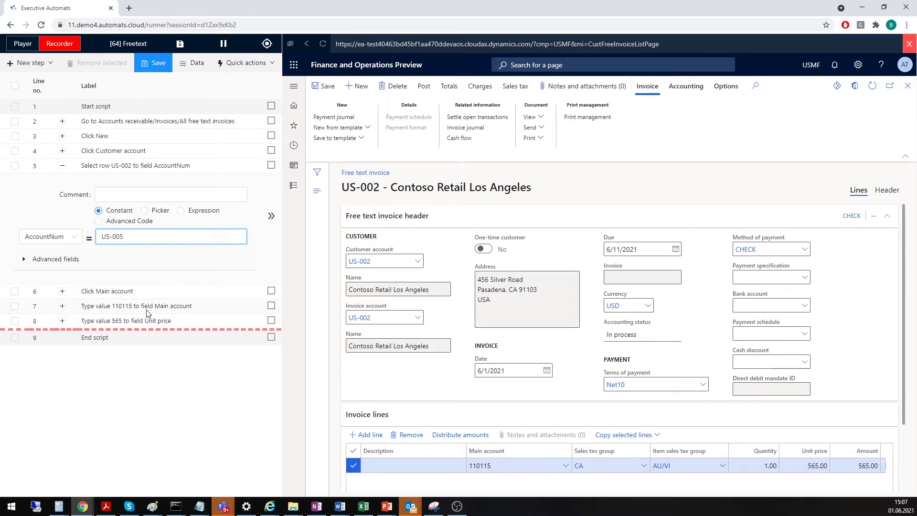
pyautogui.click(159, 70)
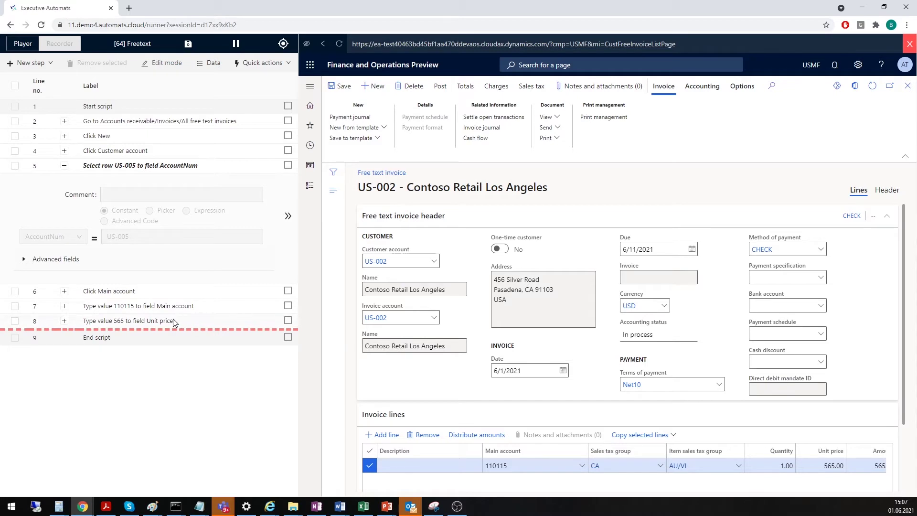
pyautogui.click(27, 50)
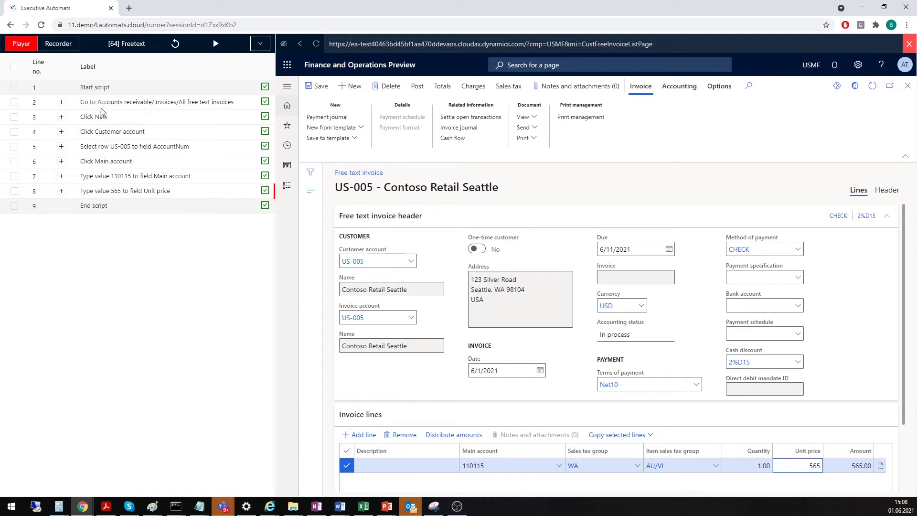
# - Resume recording and set the invoice line's description to Implementation
pyautogui.click(55, 43)
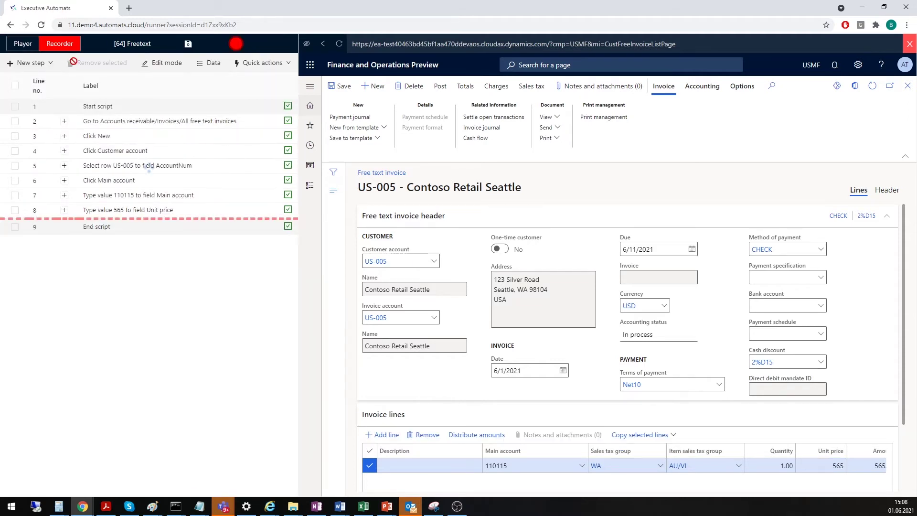
pyautogui.click(237, 44)
pyautogui.click(412, 466)
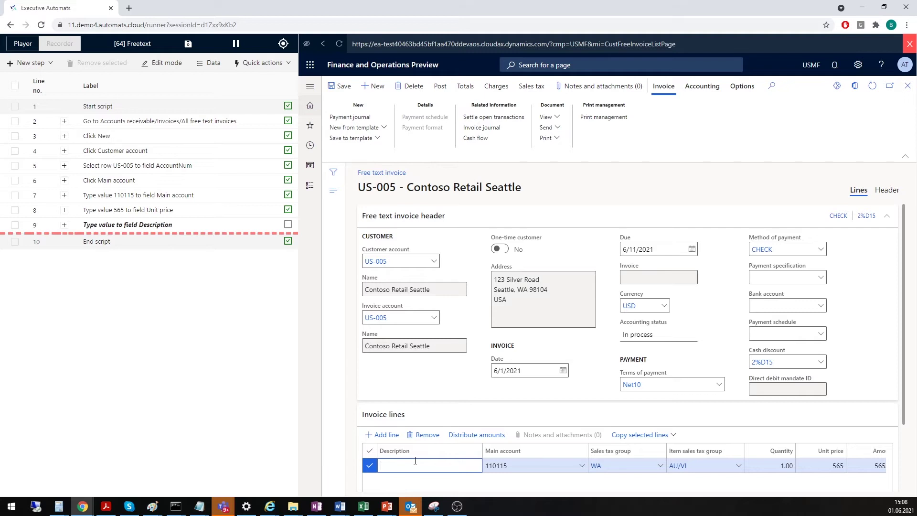
pyautogui.write('Implementation')
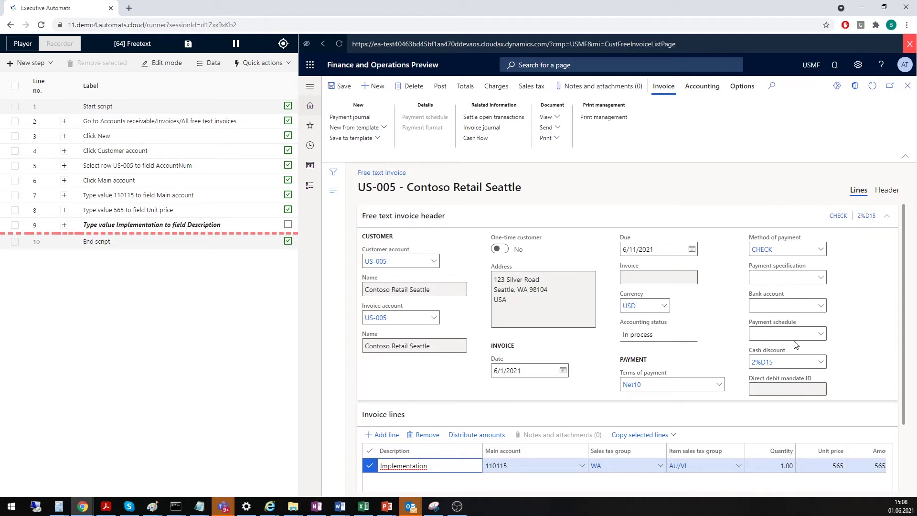
# - Try to choose a bank account in the free text invoice header
pyautogui.click(822, 307)
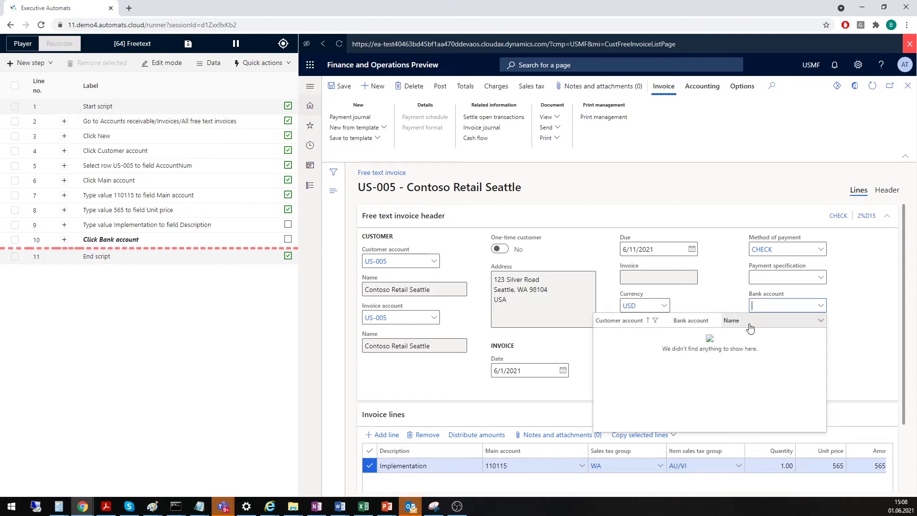
pyautogui.click(854, 283)
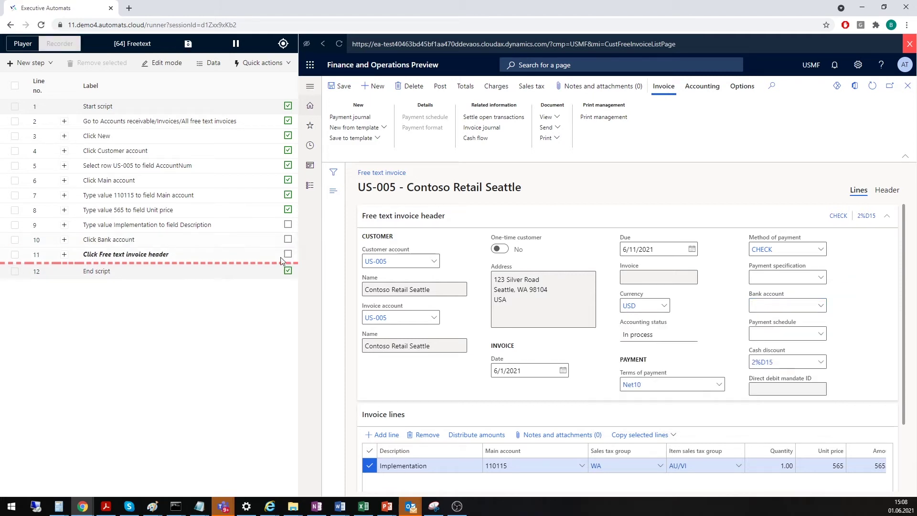
# - Delete the recorded steps Click Bank account and Click Free text invoice header from the script
pyautogui.doubleClick(156, 256)
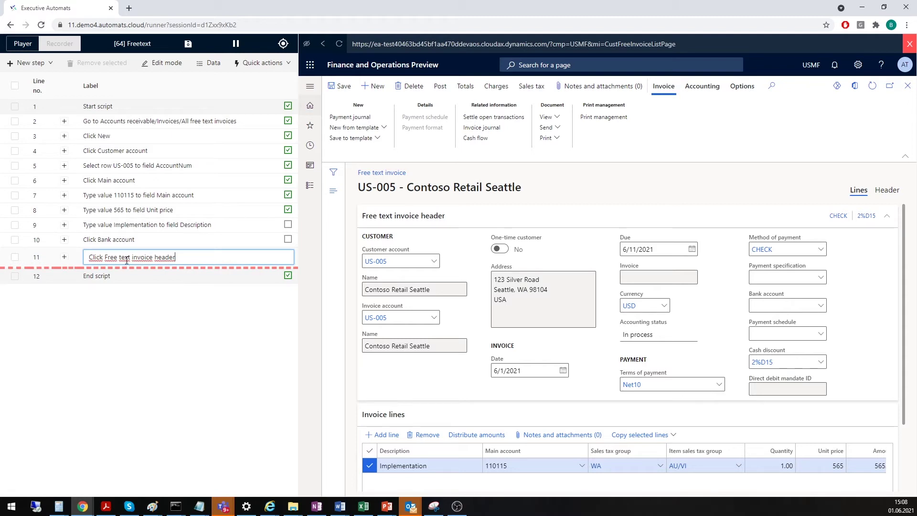
pyautogui.press('Return')
pyautogui.doubleClick(140, 242)
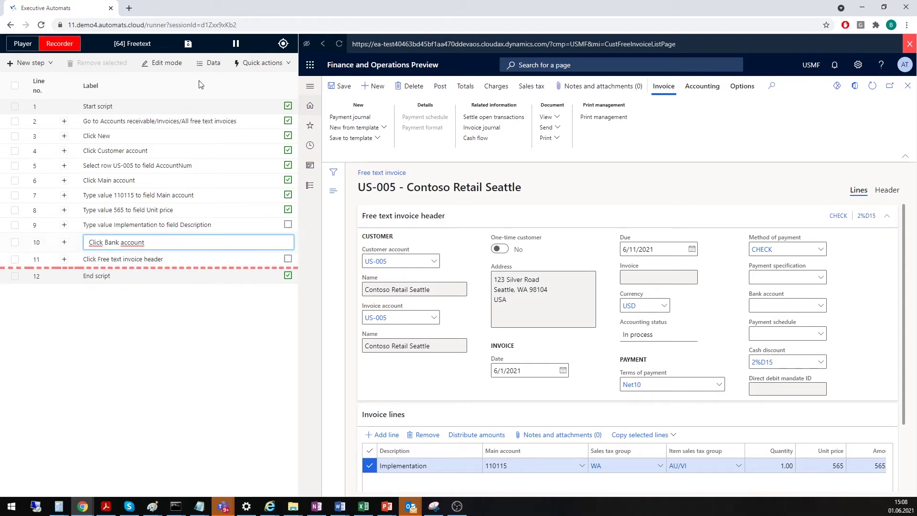
pyautogui.click(268, 63)
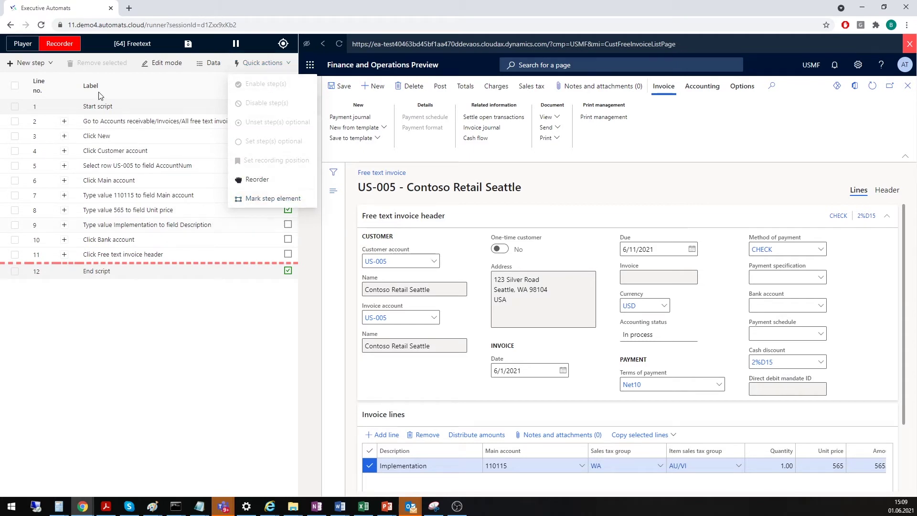
pyautogui.click(15, 239)
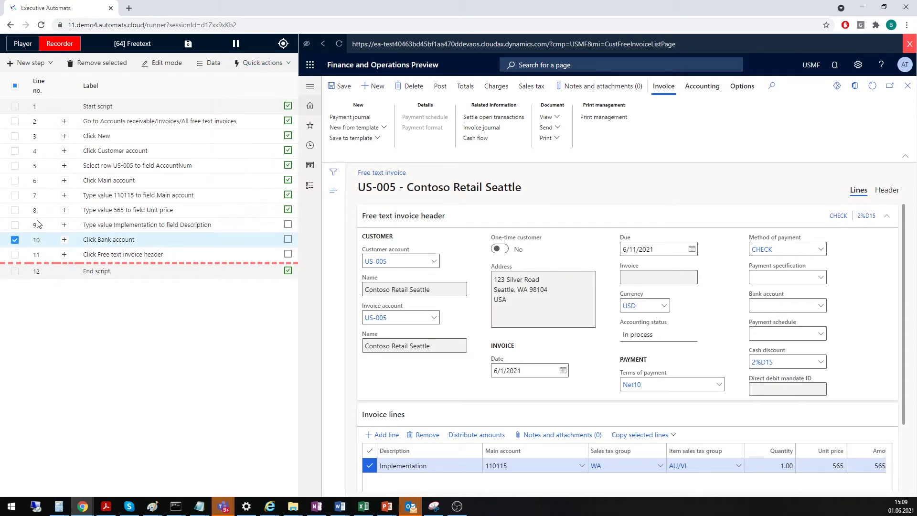
pyautogui.click(102, 66)
pyautogui.click(525, 130)
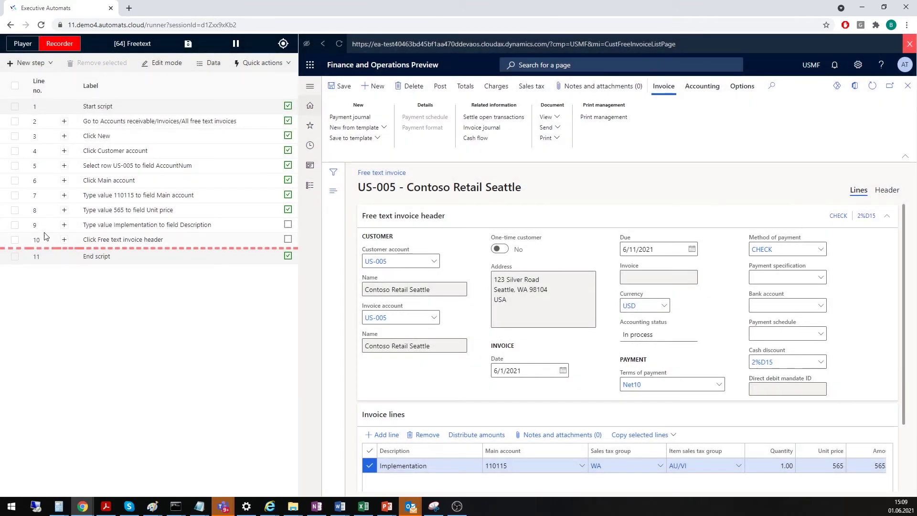
pyautogui.click(14, 239)
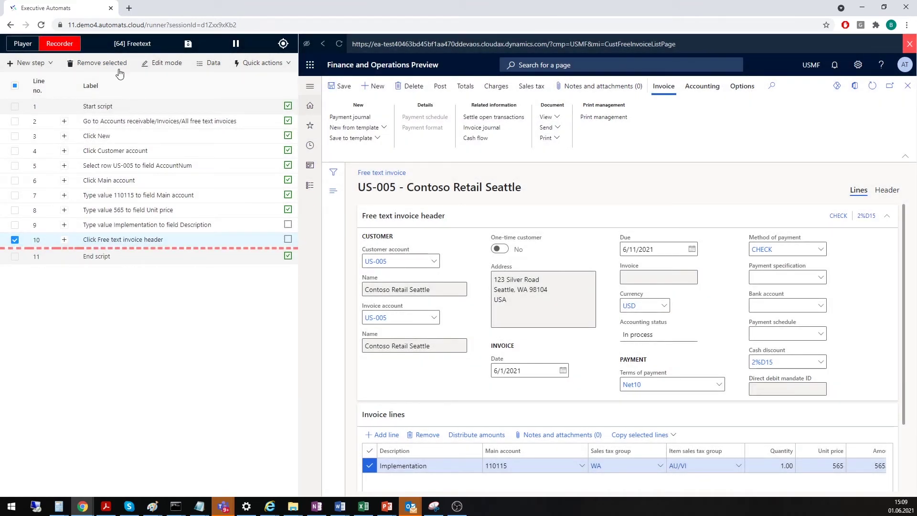
pyautogui.click(102, 63)
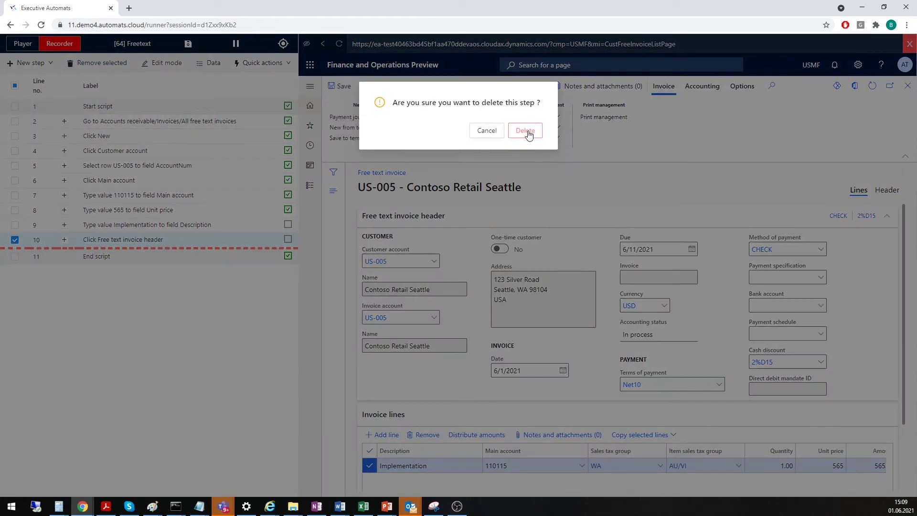
pyautogui.click(527, 131)
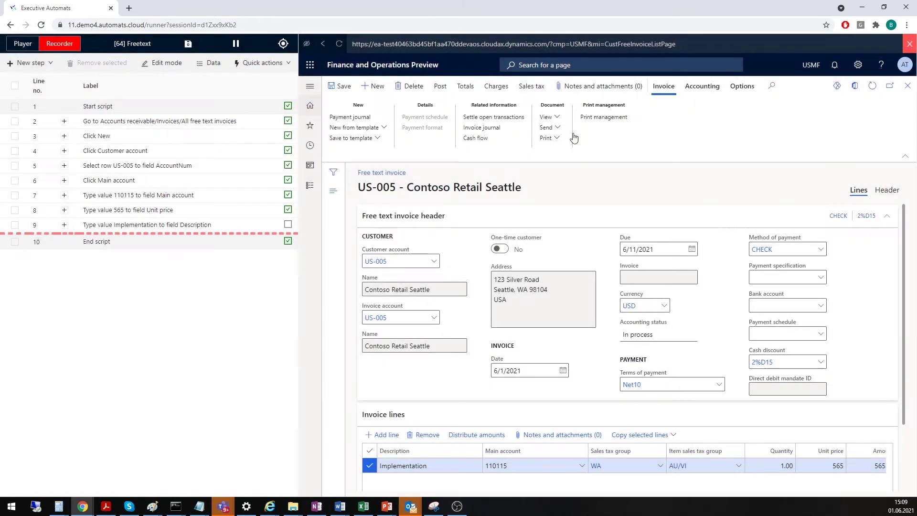
# - Post the free text invoice with the default posting parameters while recording
pyautogui.click(439, 86)
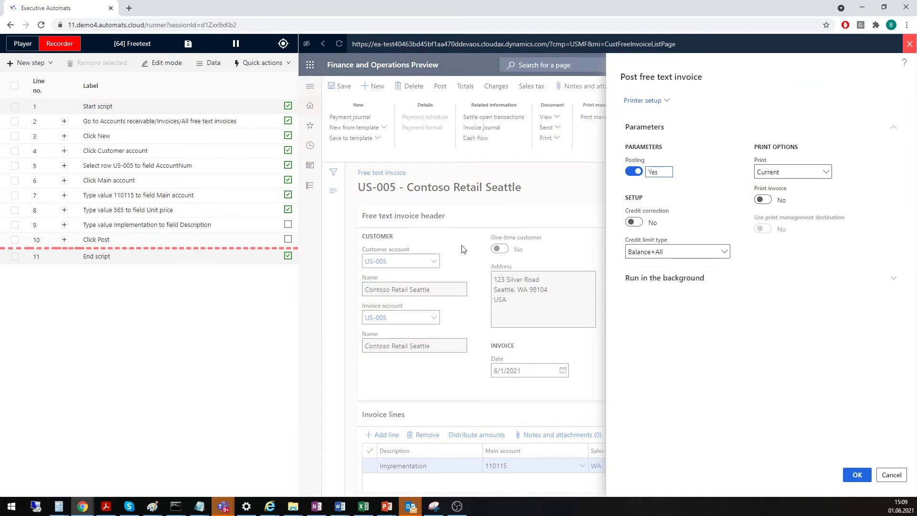
pyautogui.click(859, 475)
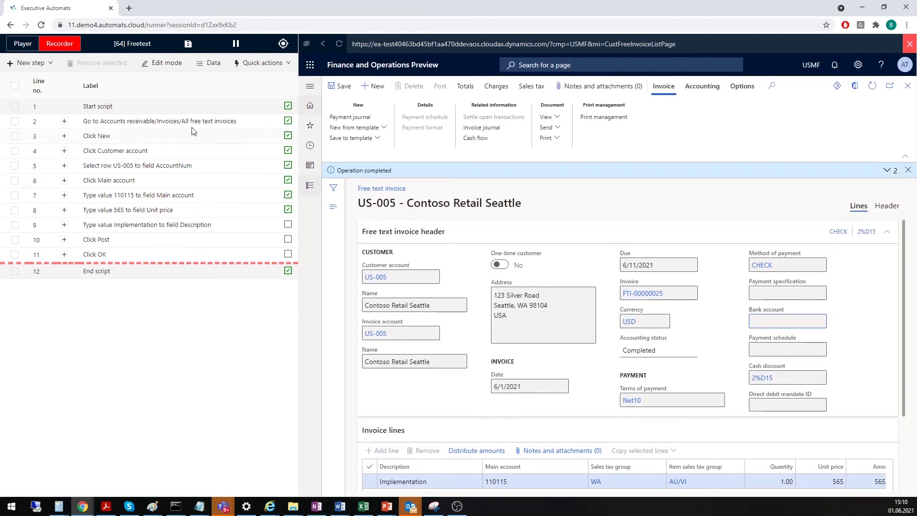
# - Inspect the Operation completed message and add a condition whose else action is a warning reading "Create a bug in devops"
pyautogui.click(283, 44)
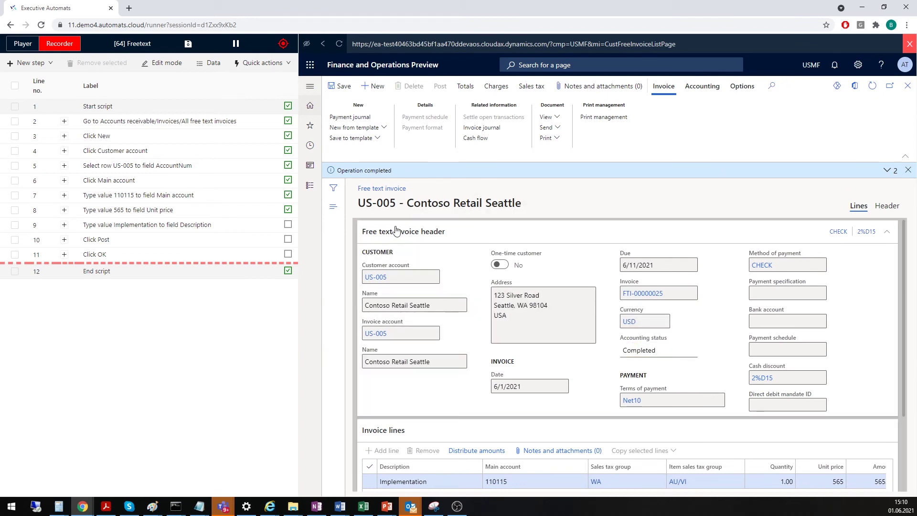
pyautogui.click(354, 176)
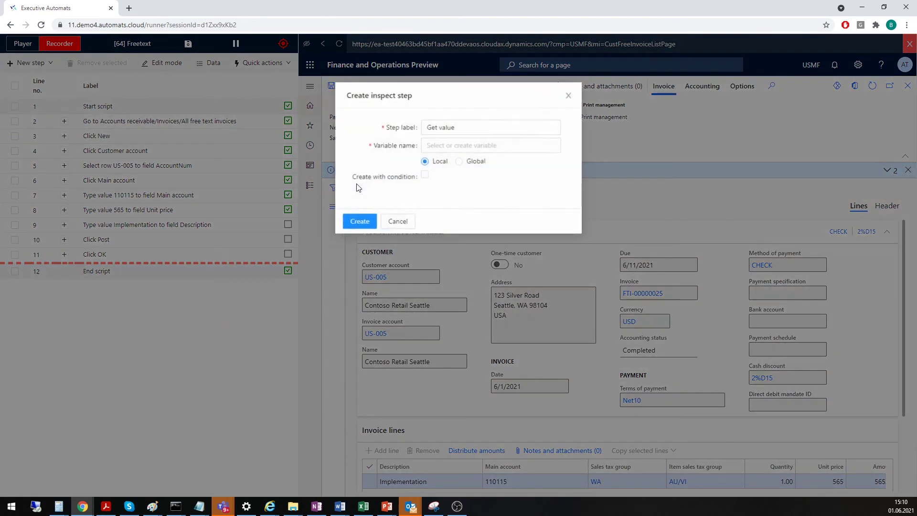
pyautogui.click(424, 175)
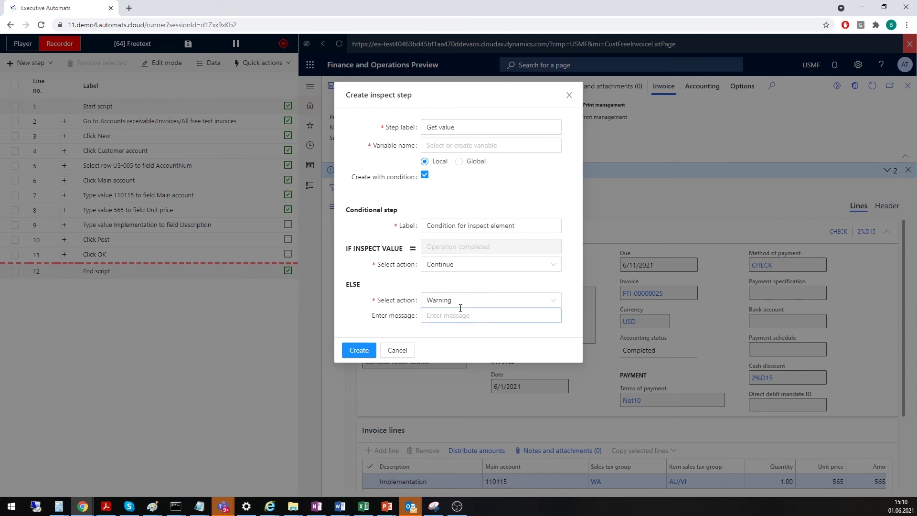
pyautogui.click(443, 320)
pyautogui.write('Create ')
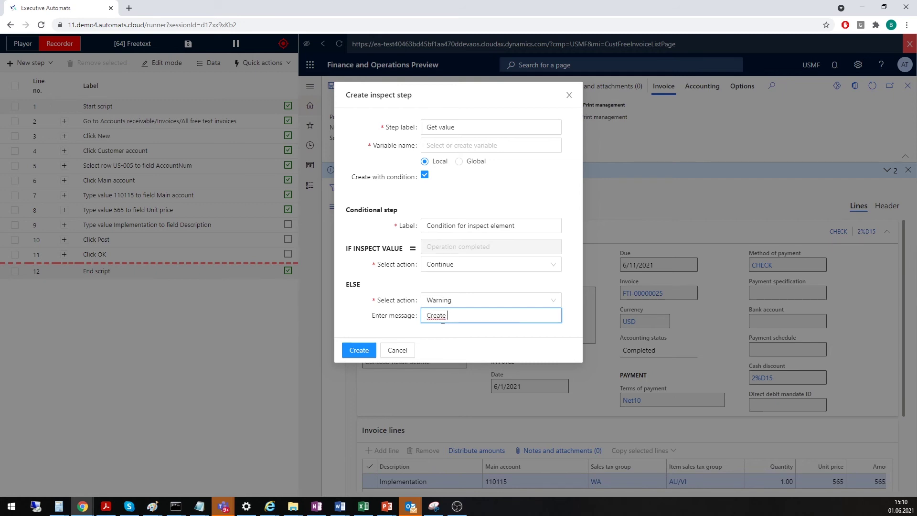
pyautogui.write('a bug in devops')
pyautogui.moveTo(497, 316); pyautogui.dragTo(414, 321)
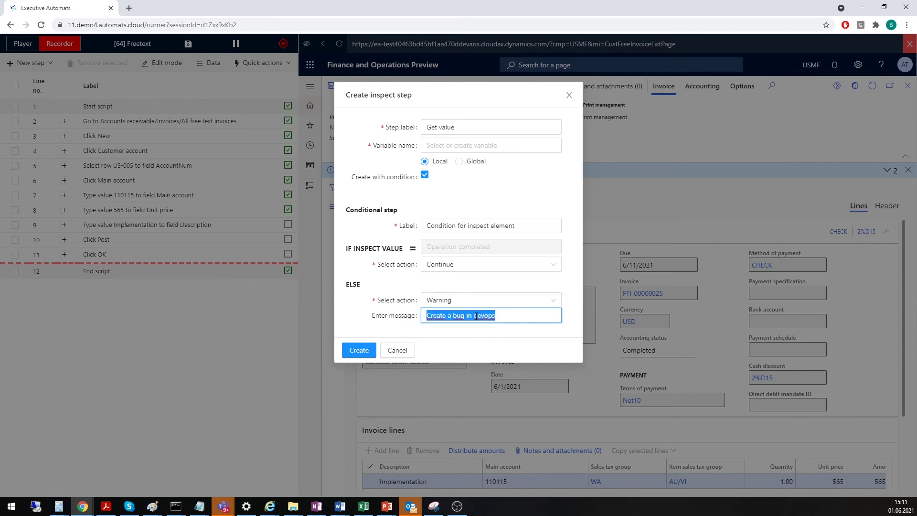
# - Store the inspected value in a new local variable InfoFromPosting and create the inspect step with its condition
pyautogui.click(365, 349)
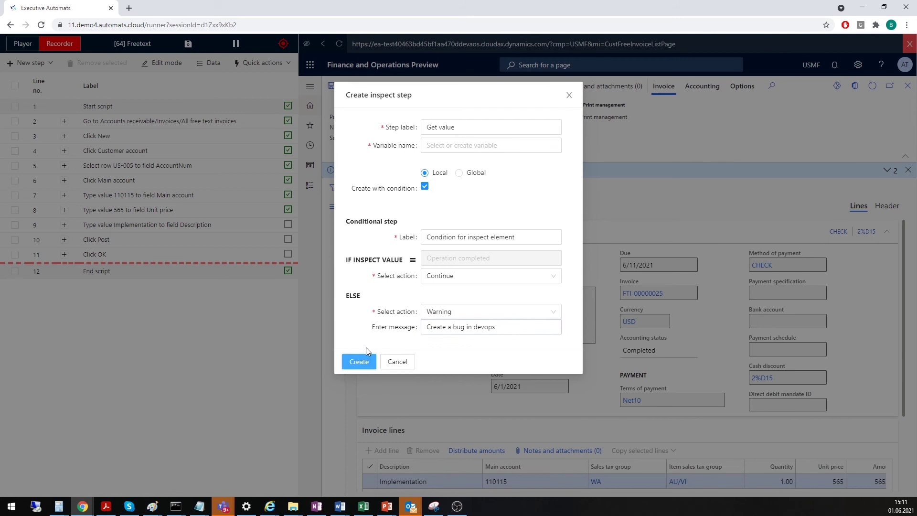
pyautogui.click(483, 146)
pyautogui.write('In')
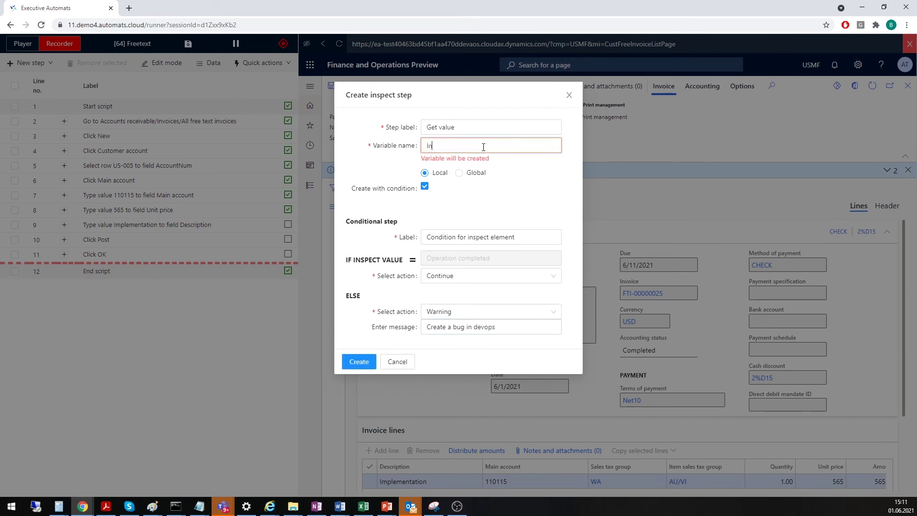
pyautogui.write('foFromPosting')
pyautogui.click(352, 363)
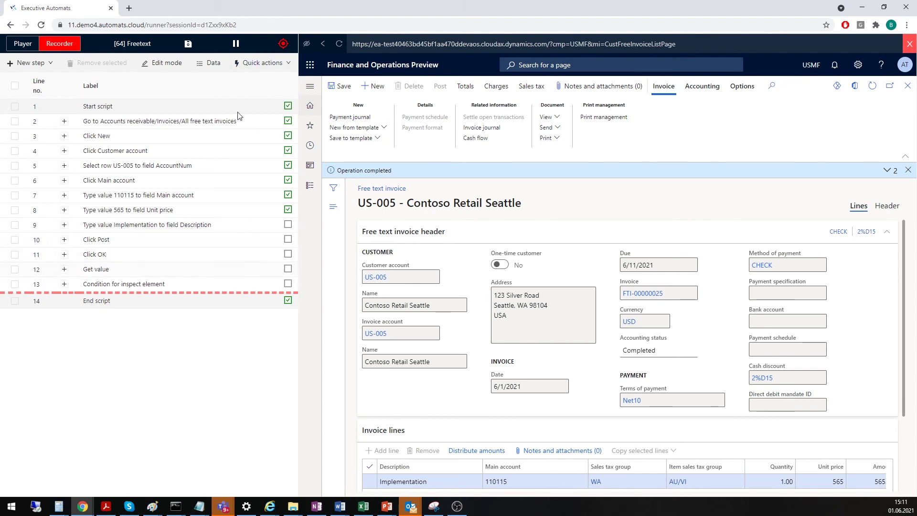
# - Stop recording and play back the whole Freetext script from the start in the player
pyautogui.click(235, 46)
pyautogui.click(23, 46)
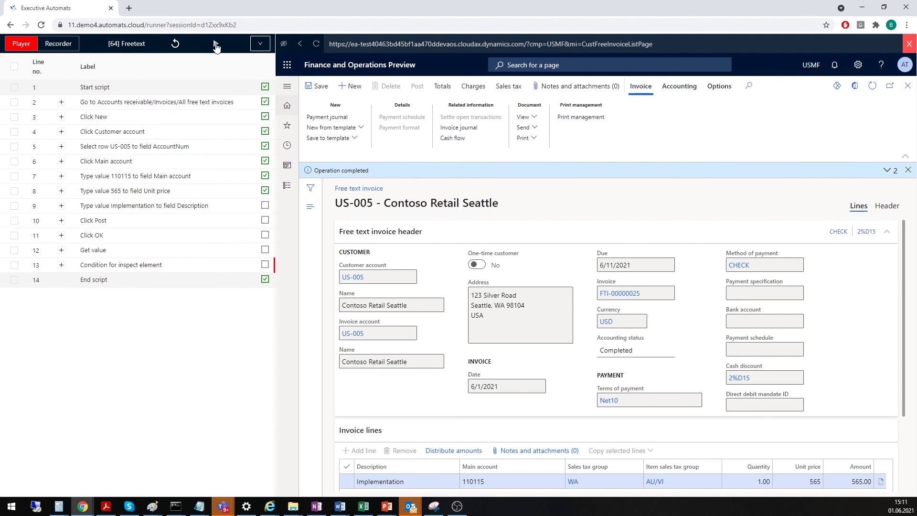
pyautogui.click(216, 46)
pyautogui.click(216, 43)
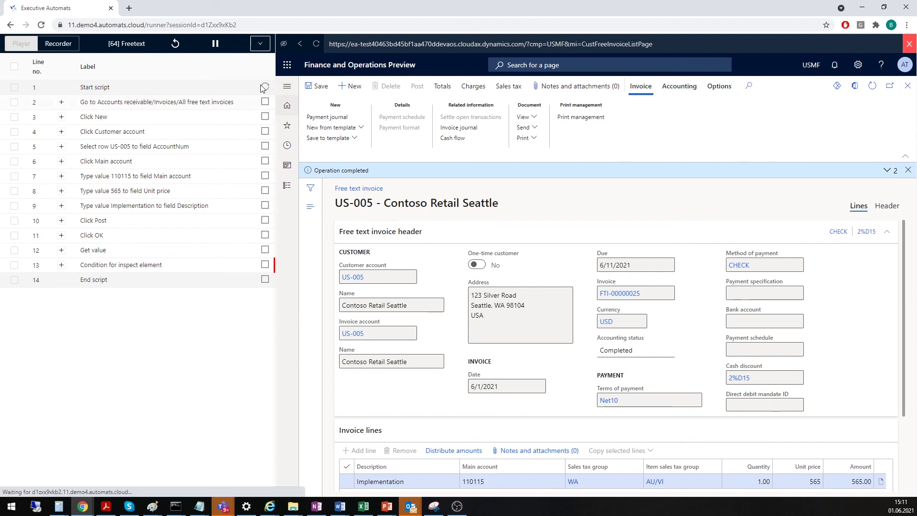